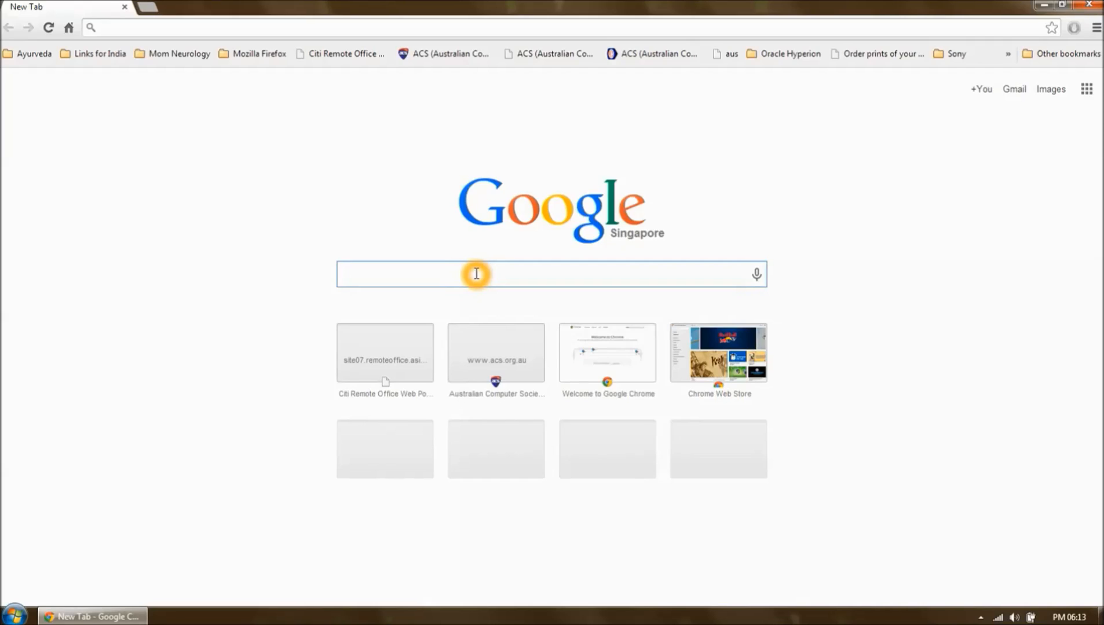
Search the web for handbrake, open the official HandBrake site and download HandBrake 0.9.9 for Windows.
{"action": "type", "text": "handbrake"}
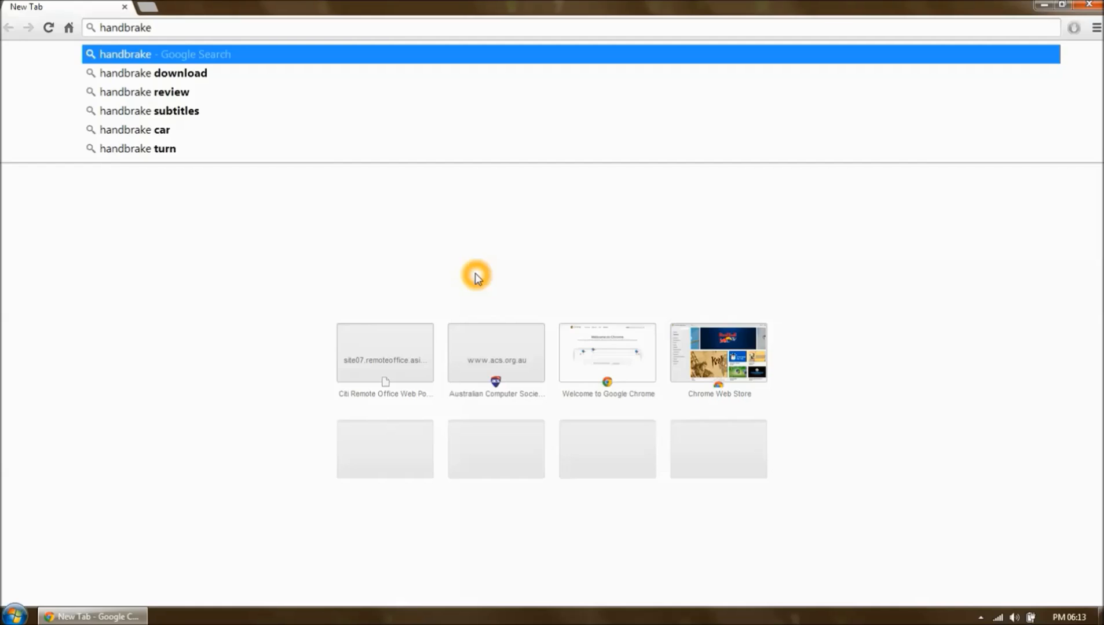
{"action": "key", "text": "Return"}
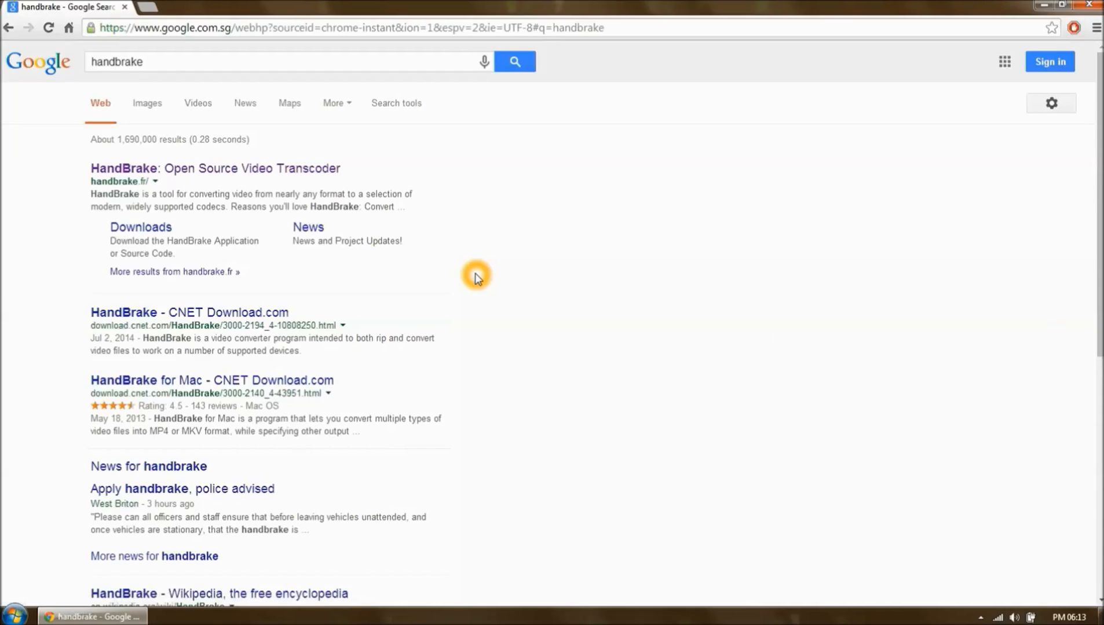
{"action": "left_click", "coordinate": [271, 172]}
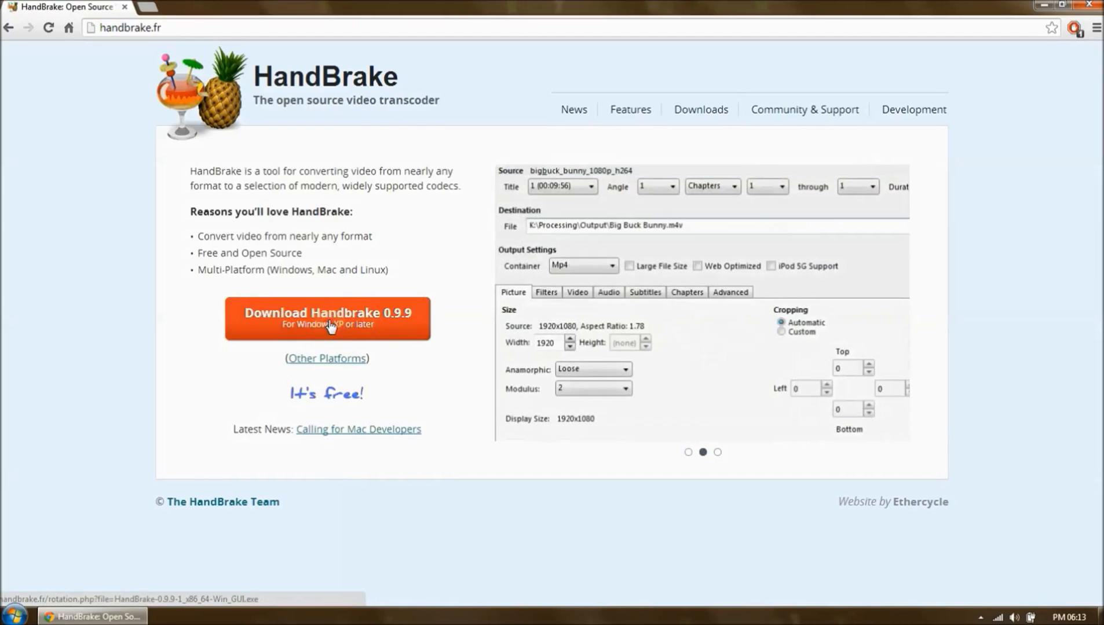
{"action": "left_click", "coordinate": [353, 325]}
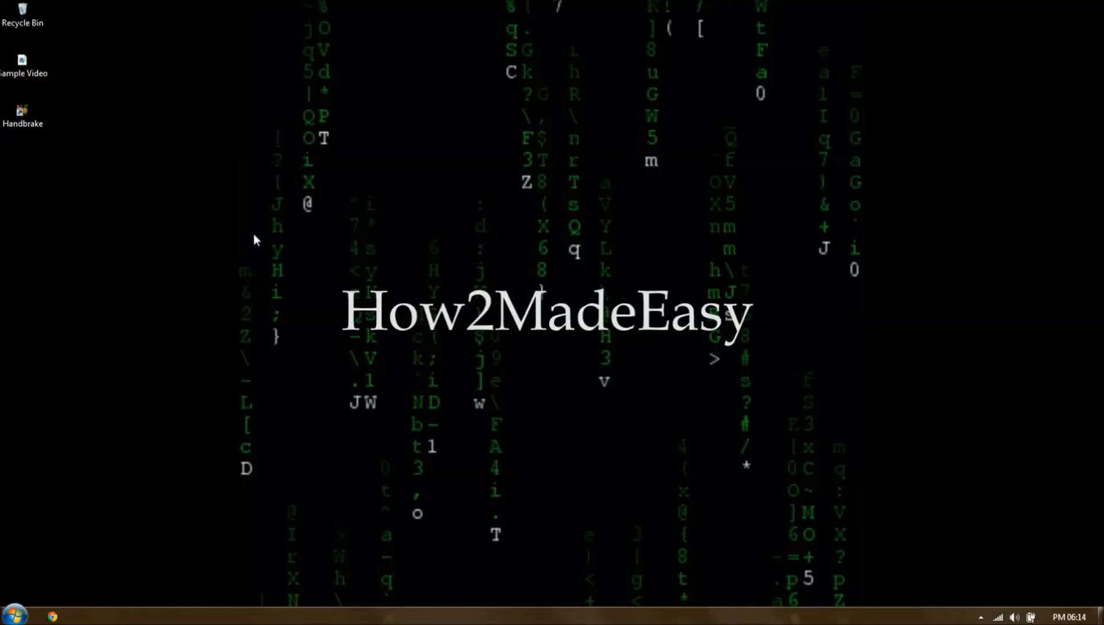
Launch HandBrake from its desktop shortcut and close the duplicate window.
{"action": "double_click", "coordinate": [24, 112]}
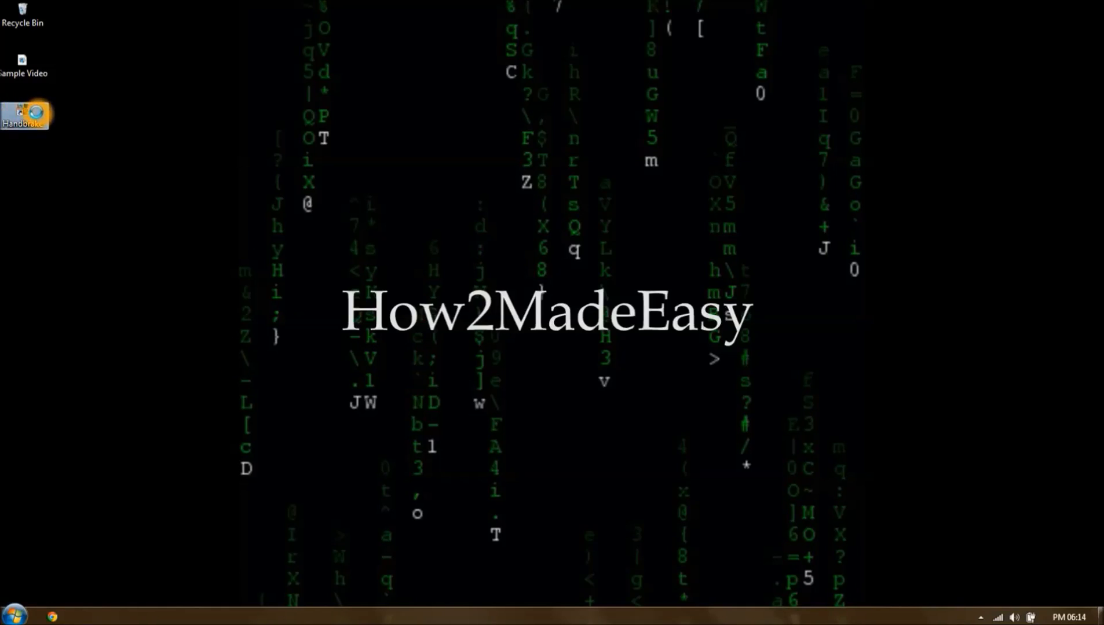
{"action": "right_click", "coordinate": [36, 113]}
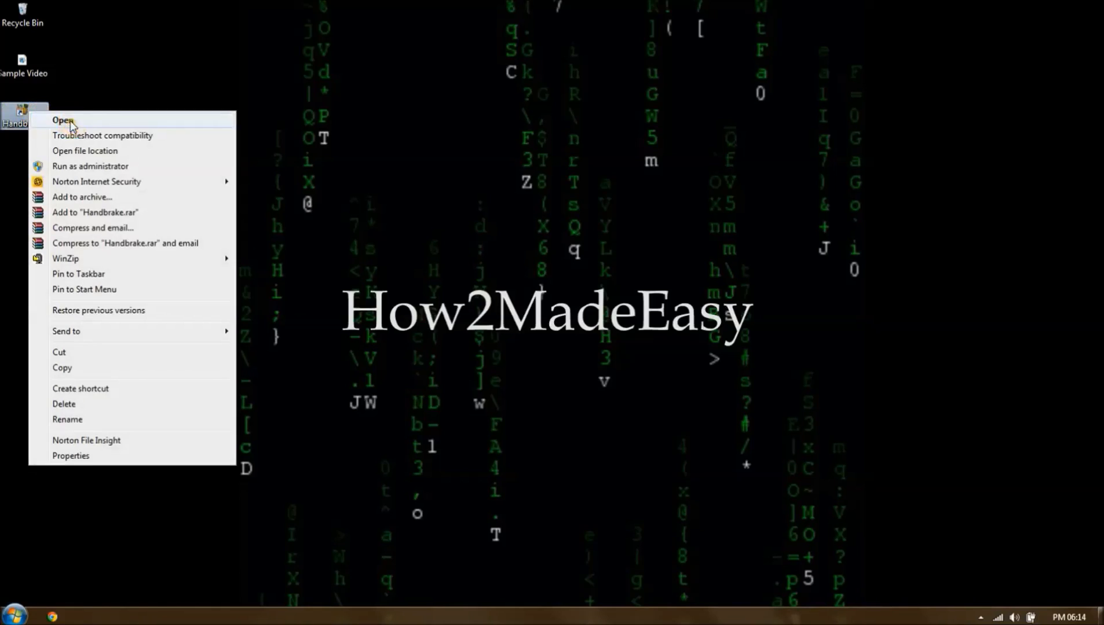
{"action": "left_click", "coordinate": [66, 121]}
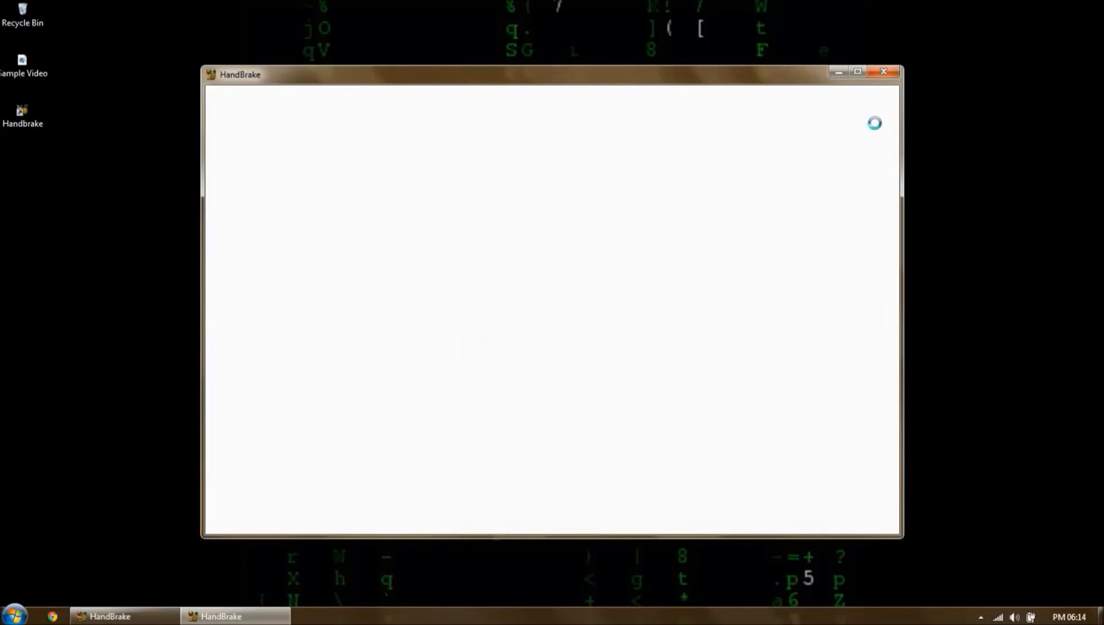
{"action": "left_click", "coordinate": [888, 77]}
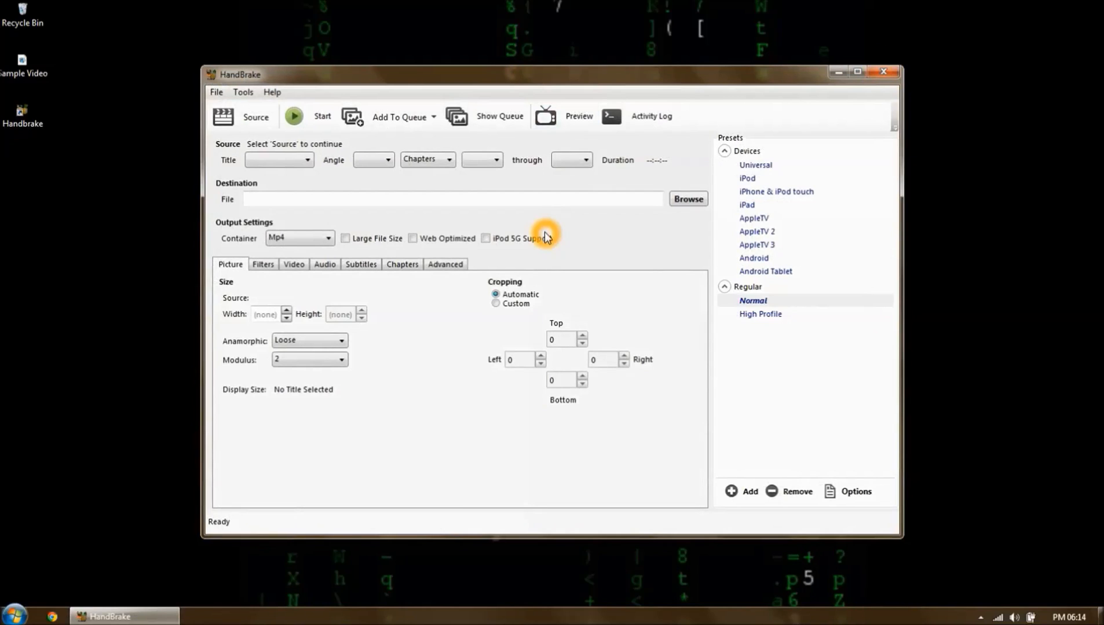
Load the Sample Video file from the Desktop as the source.
{"action": "left_click", "coordinate": [253, 122]}
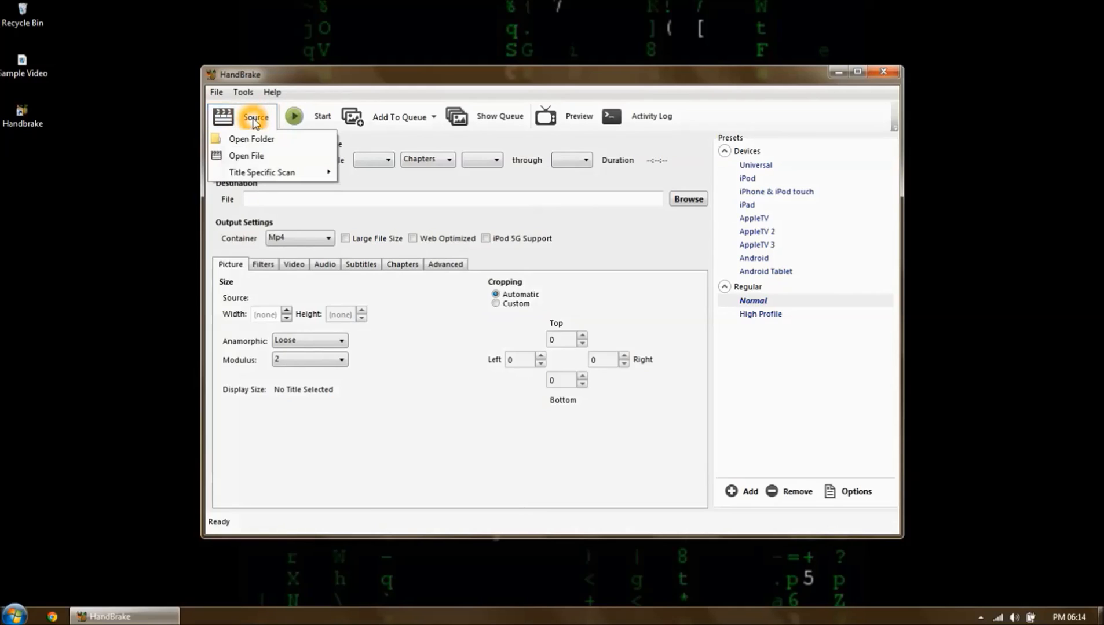
{"action": "left_click", "coordinate": [285, 142]}
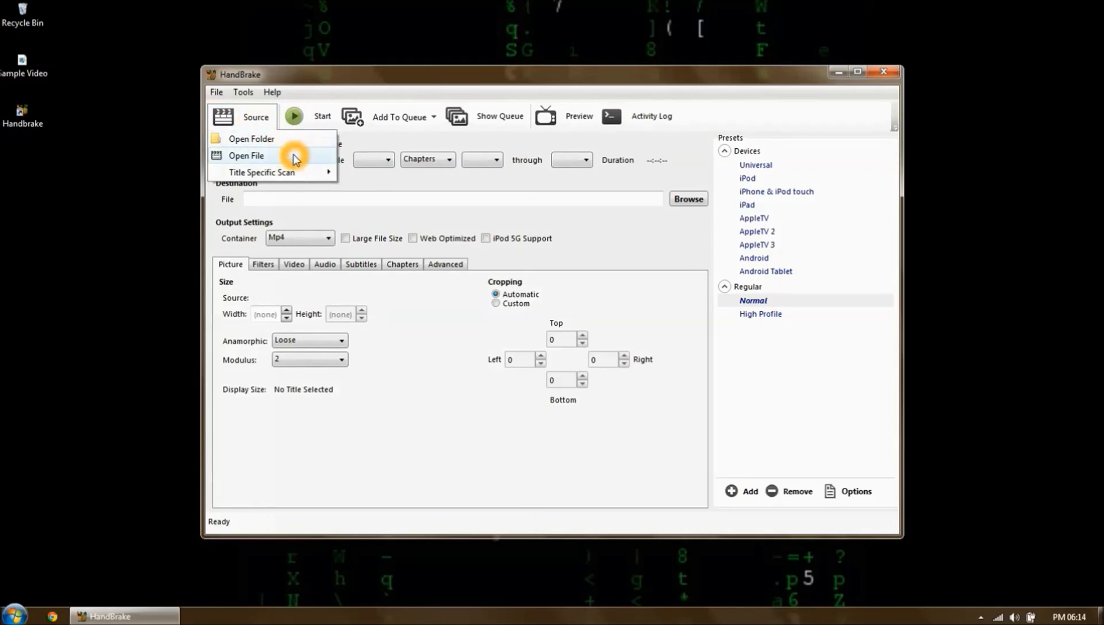
{"action": "left_click", "coordinate": [295, 158]}
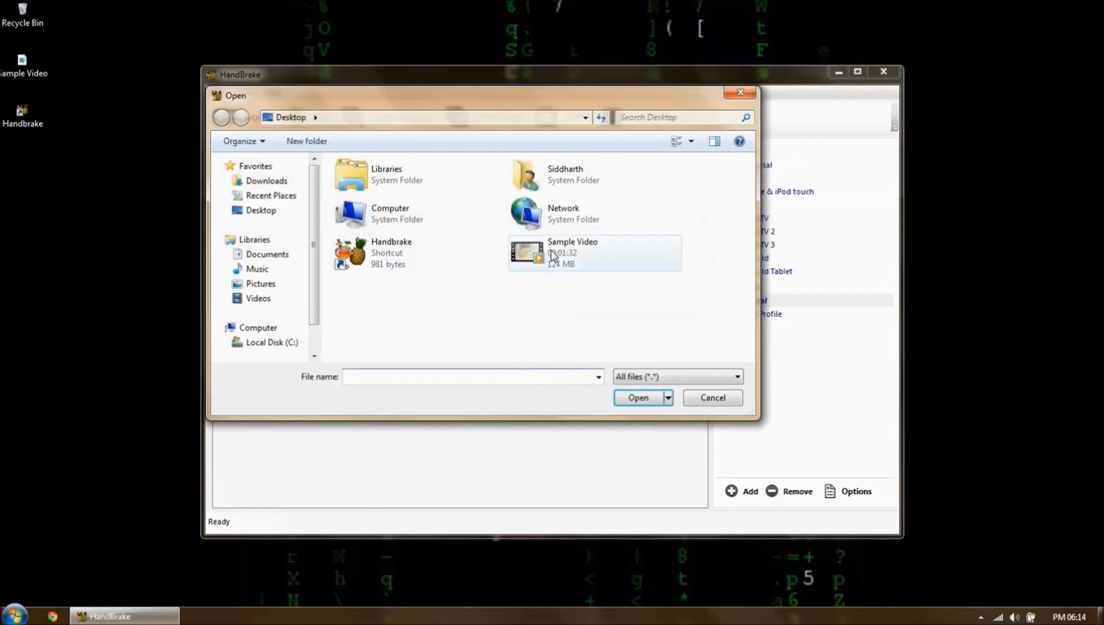
{"action": "left_click", "coordinate": [575, 258]}
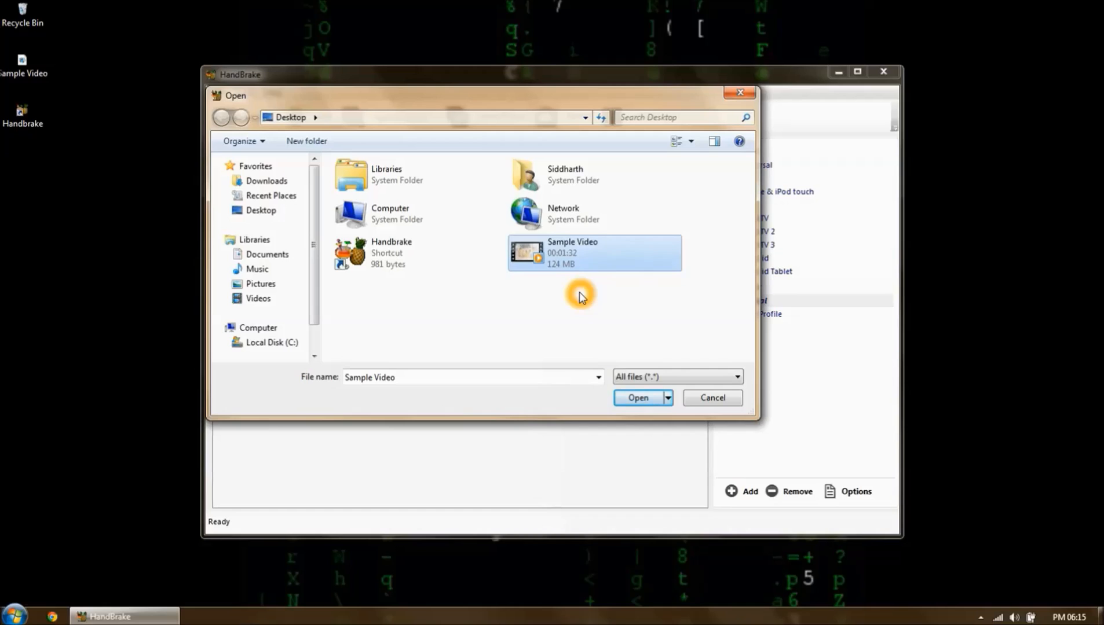
{"action": "left_click", "coordinate": [636, 399]}
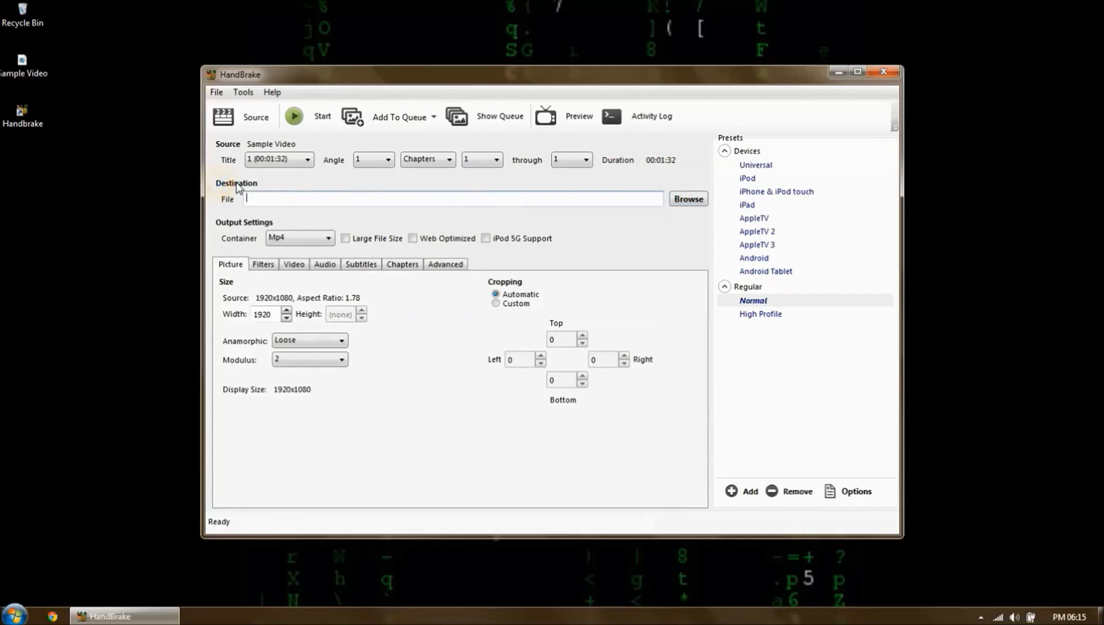
Set the output destination to an mp4 file named Compressed_Video_File on the Desktop.
{"action": "left_click", "coordinate": [683, 200]}
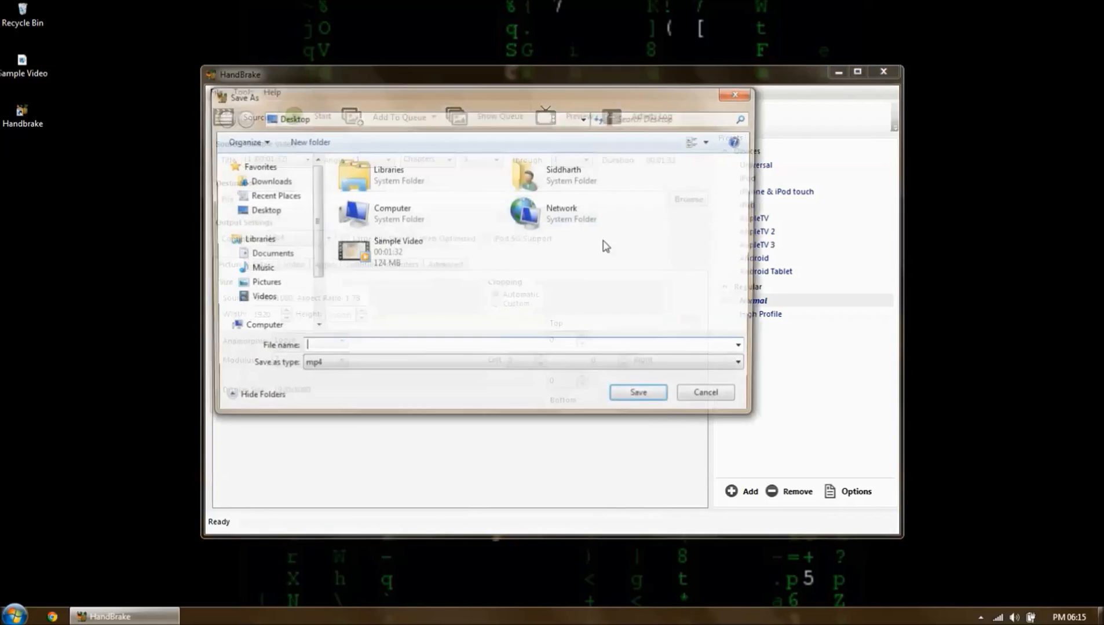
{"action": "left_click", "coordinate": [259, 210]}
{"action": "left_click", "coordinate": [401, 352]}
{"action": "left_click", "coordinate": [400, 352]}
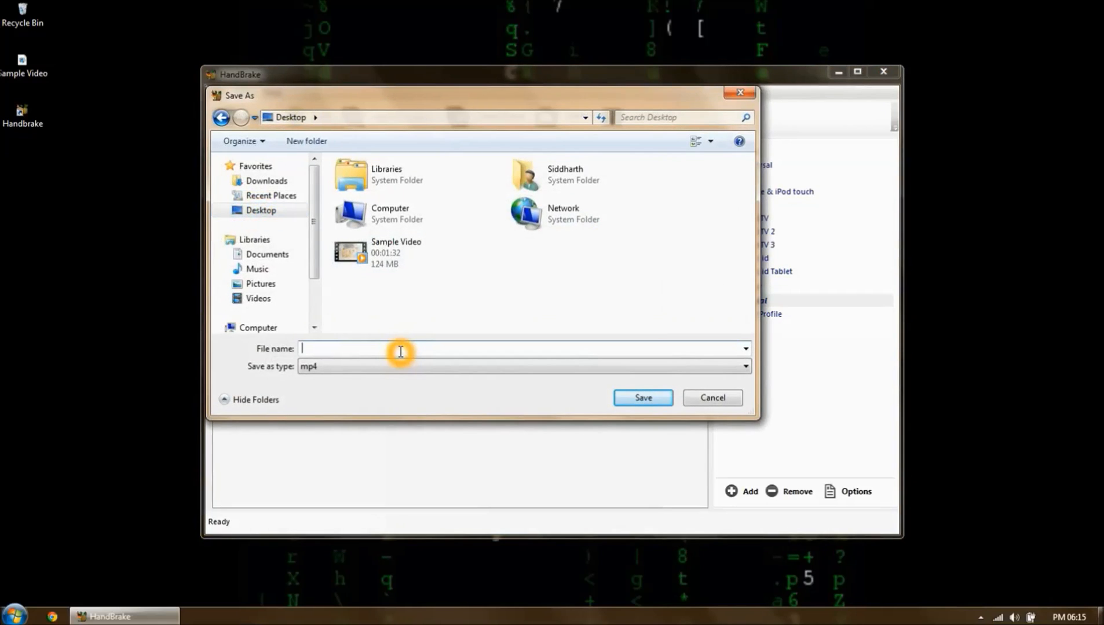
{"action": "type", "text": "Compressed_Video_File"}
{"action": "left_click", "coordinate": [314, 369]}
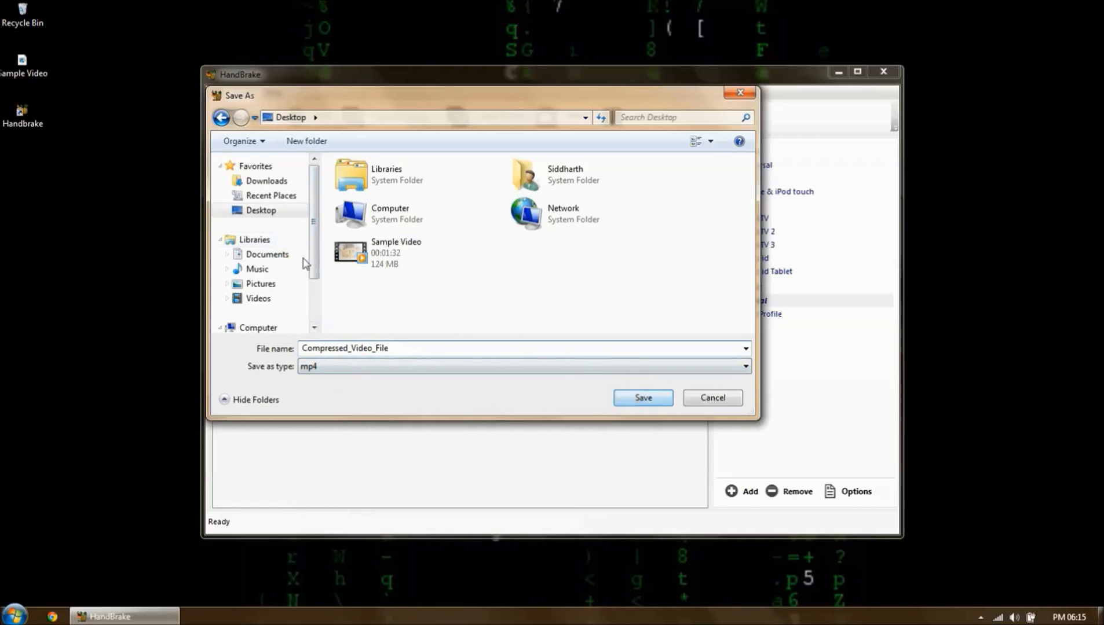
{"action": "left_click", "coordinate": [642, 399]}
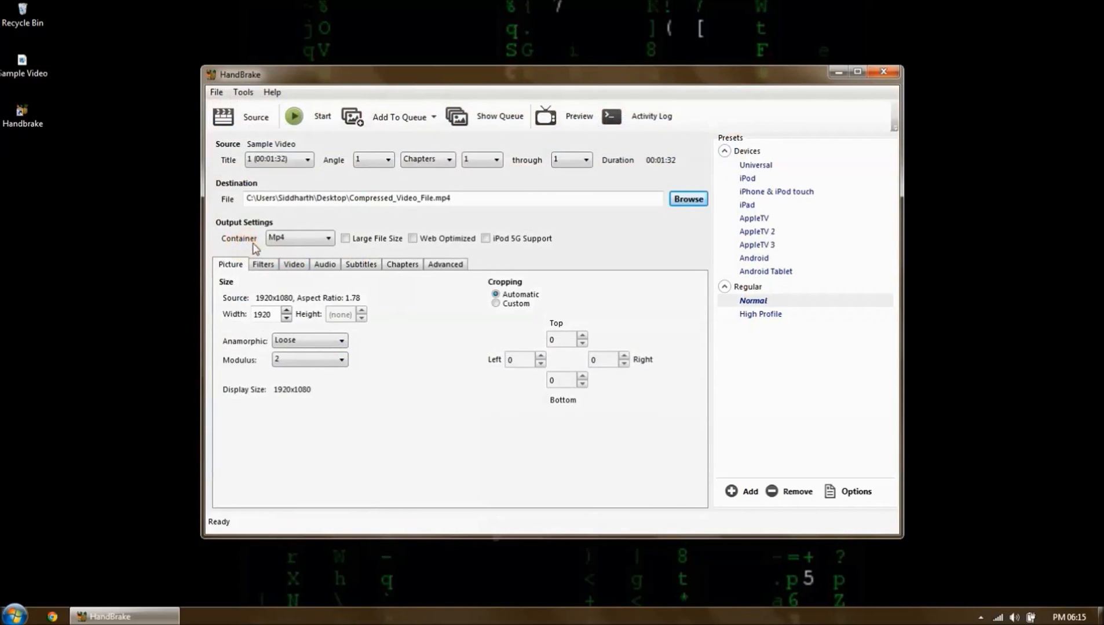
Enable Web Optimized output for the Mp4 container.
{"action": "left_click", "coordinate": [287, 246]}
{"action": "left_click", "coordinate": [381, 246]}
{"action": "left_click", "coordinate": [412, 240]}
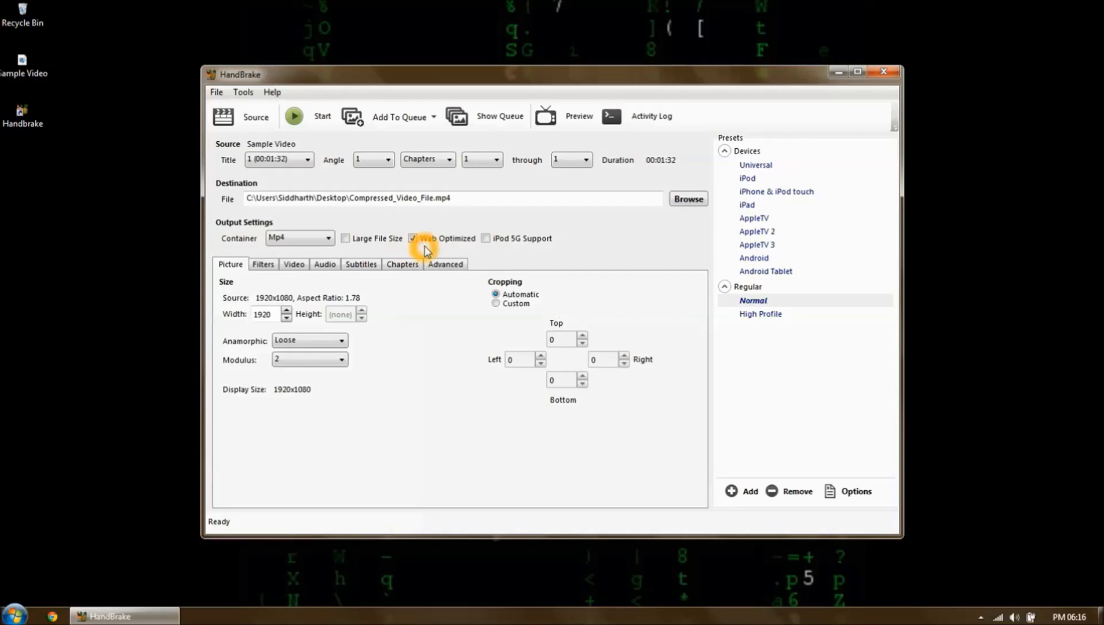
{"action": "left_click", "coordinate": [453, 319]}
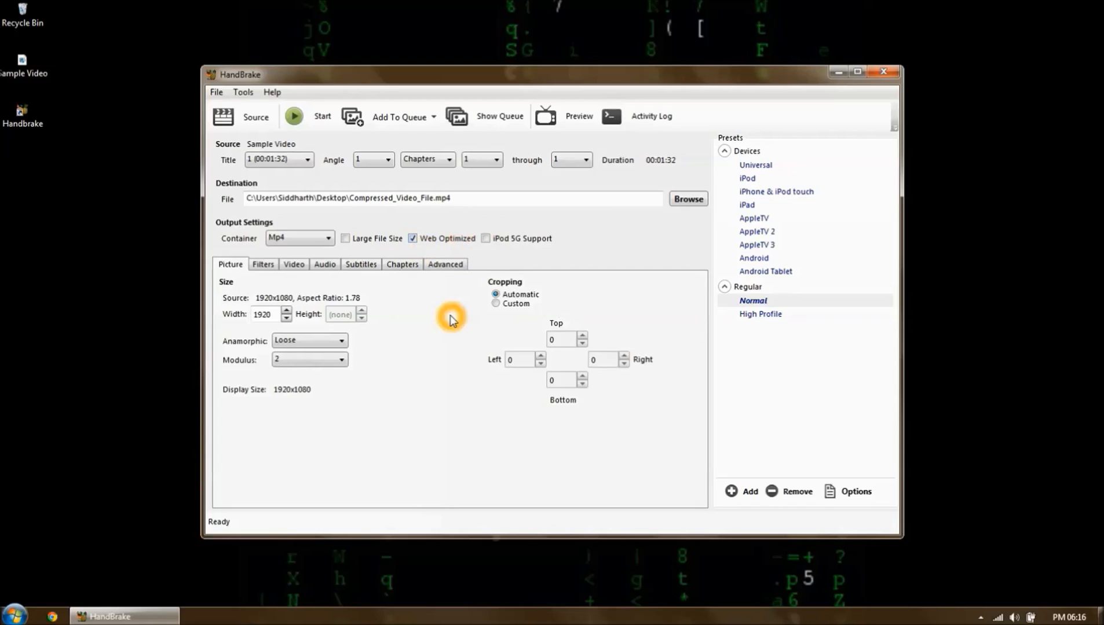
Set the picture's anamorphic mode to None.
{"action": "left_click", "coordinate": [234, 270]}
{"action": "left_click", "coordinate": [286, 296]}
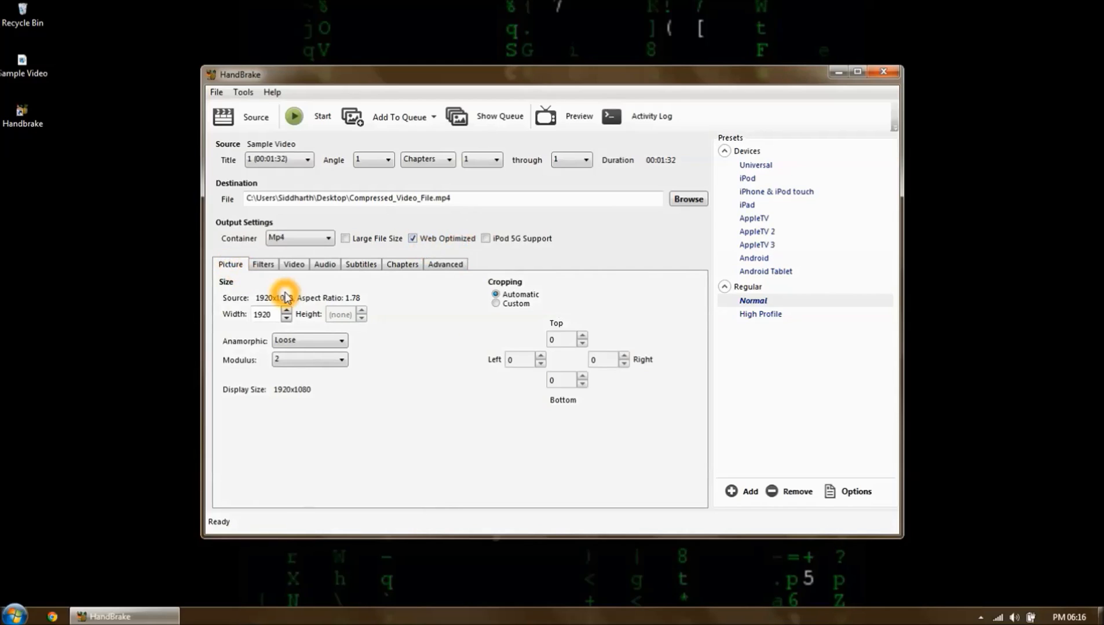
{"action": "left_click", "coordinate": [270, 328]}
{"action": "left_click", "coordinate": [232, 317]}
{"action": "left_click", "coordinate": [235, 315]}
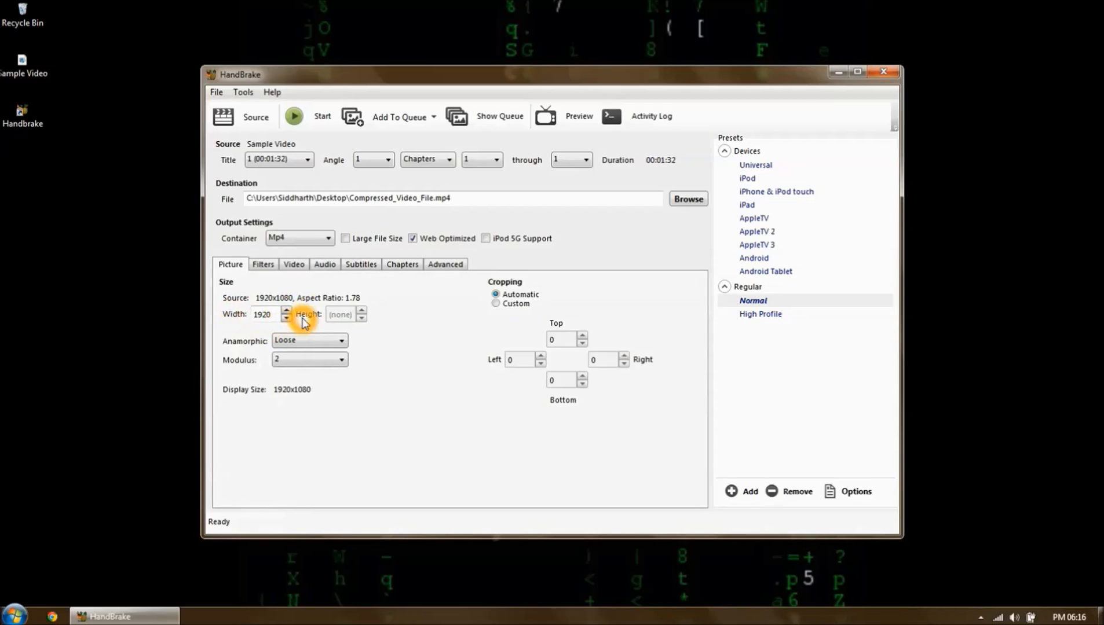
{"action": "left_click", "coordinate": [333, 340]}
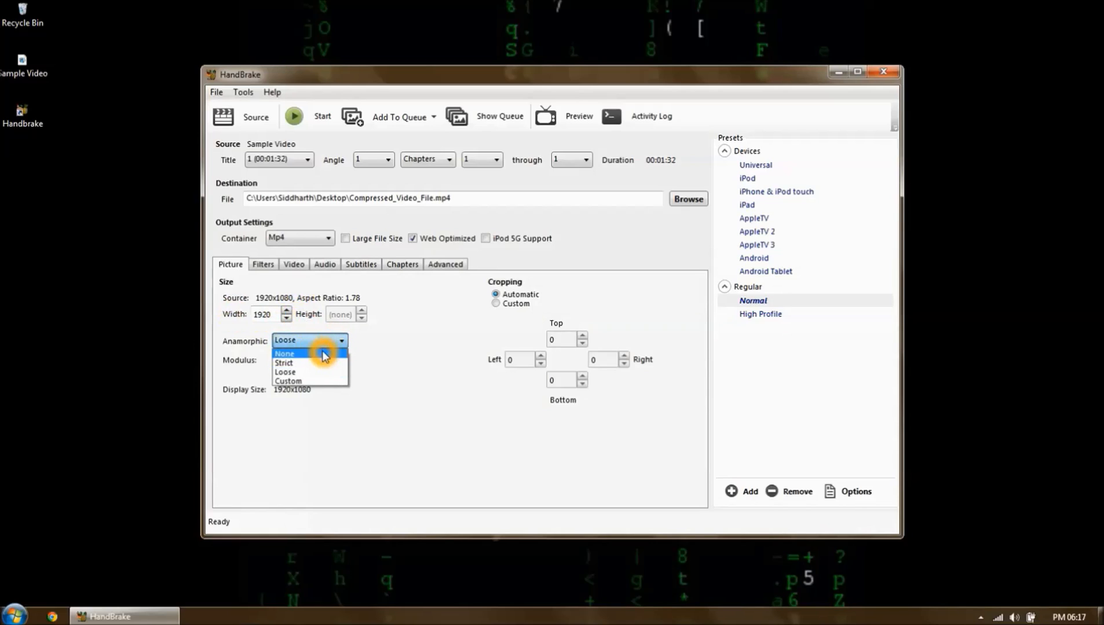
{"action": "left_click", "coordinate": [323, 355]}
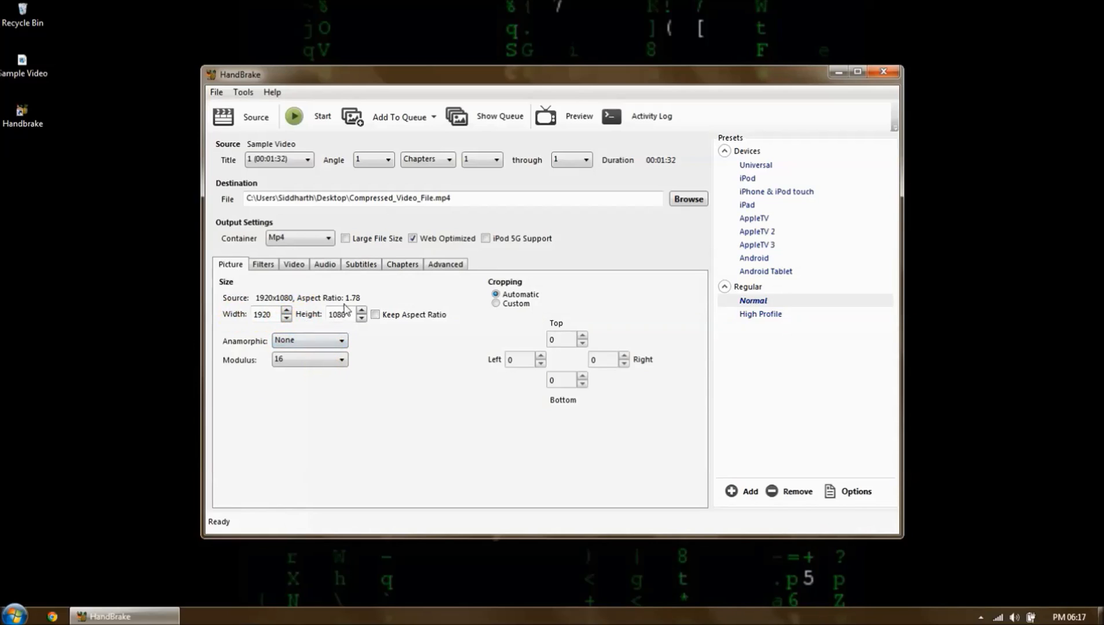
Try the Strict anamorphic mode and return the setting to None.
{"action": "left_click", "coordinate": [338, 344]}
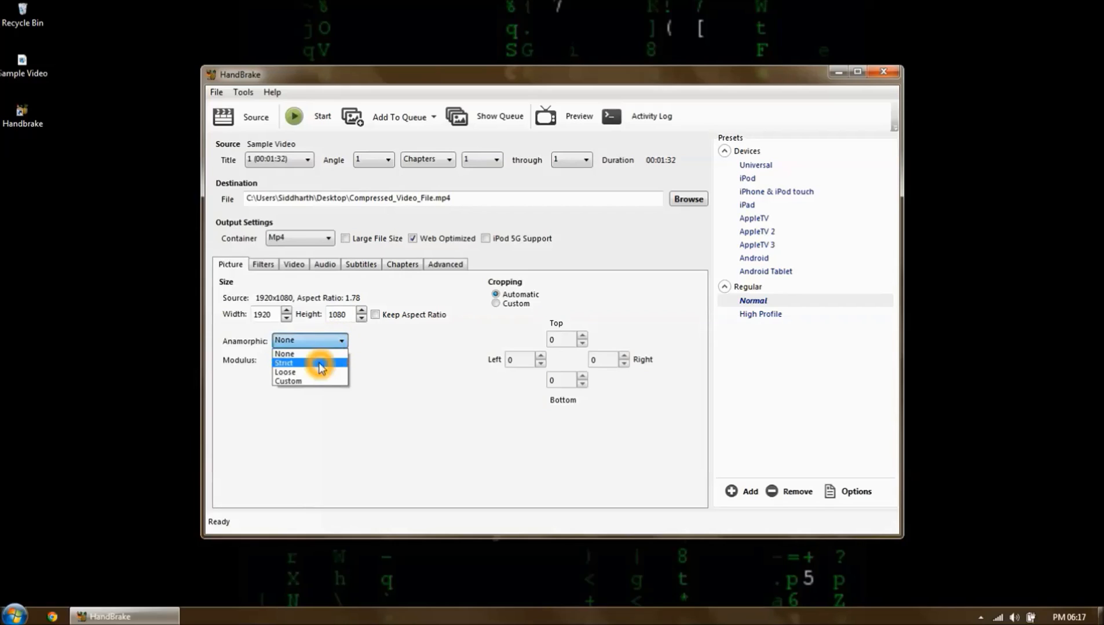
{"action": "left_click", "coordinate": [321, 360]}
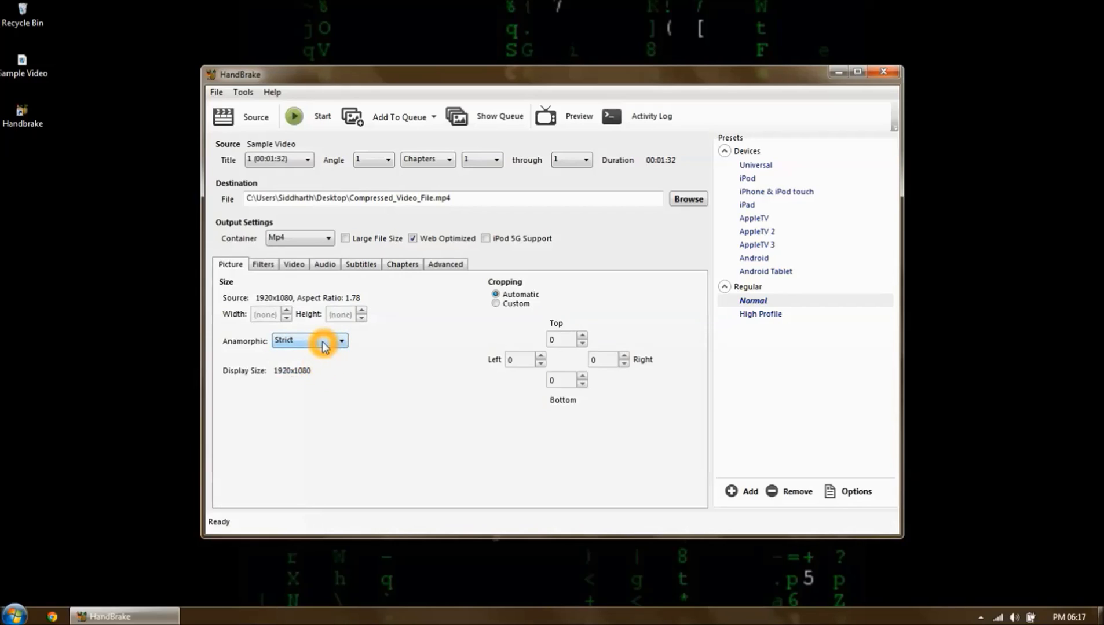
{"action": "left_click", "coordinate": [320, 343]}
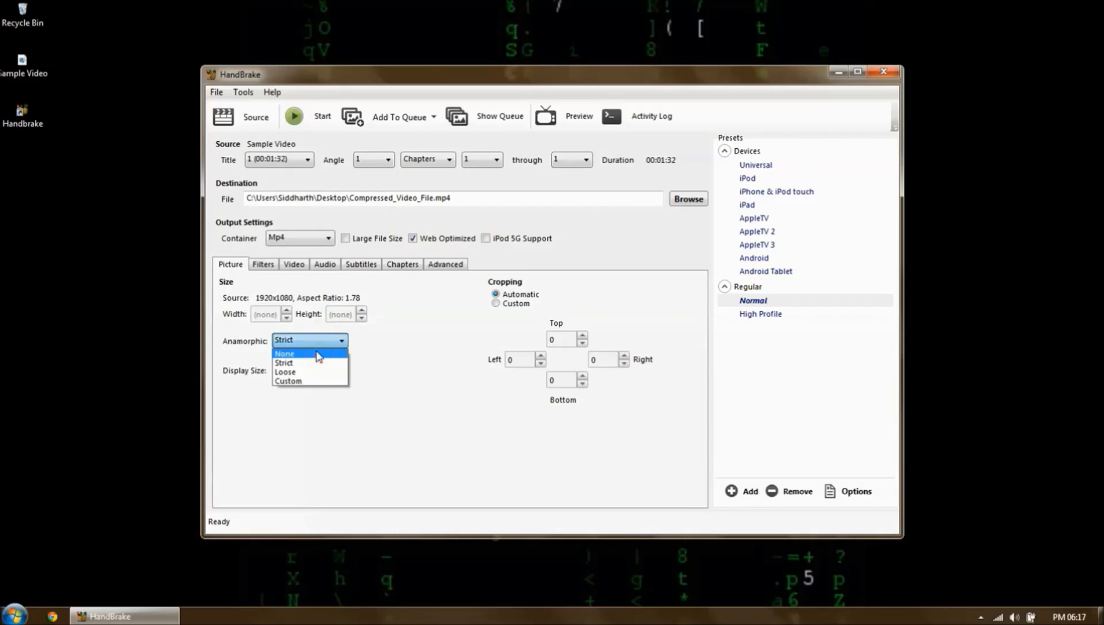
{"action": "left_click", "coordinate": [320, 354]}
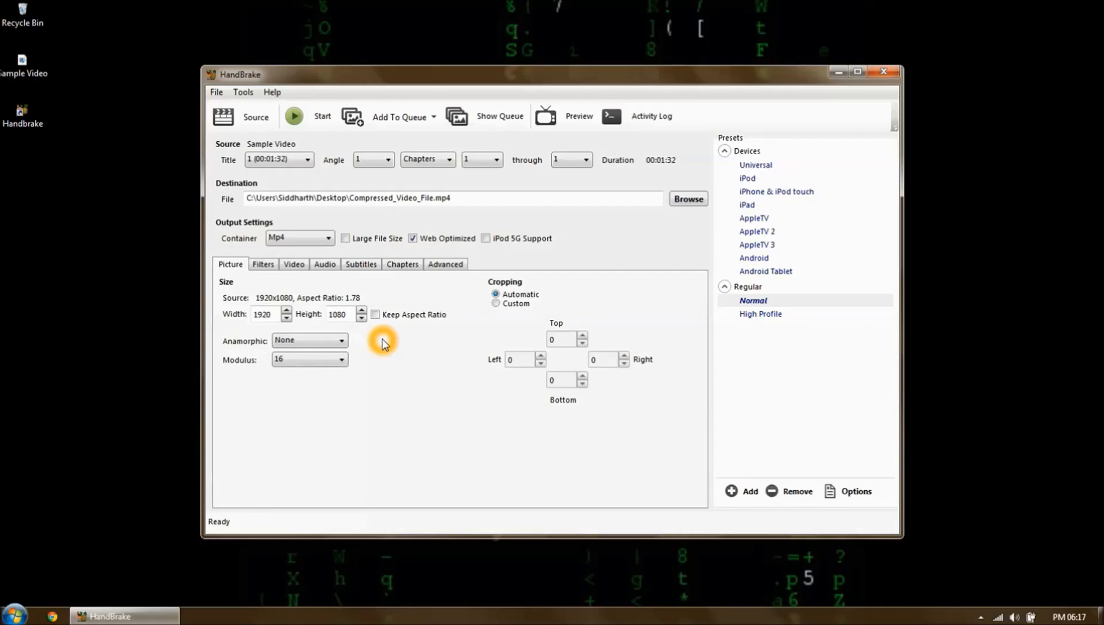
Try stepping the picture height down and bring it back to 1080.
{"action": "left_click", "coordinate": [361, 317]}
{"action": "left_click", "coordinate": [362, 317]}
{"action": "left_click", "coordinate": [361, 318]}
{"action": "left_click", "coordinate": [362, 311]}
{"action": "left_click", "coordinate": [362, 311]}
{"action": "left_click", "coordinate": [362, 311]}
{"action": "left_click", "coordinate": [362, 311]}
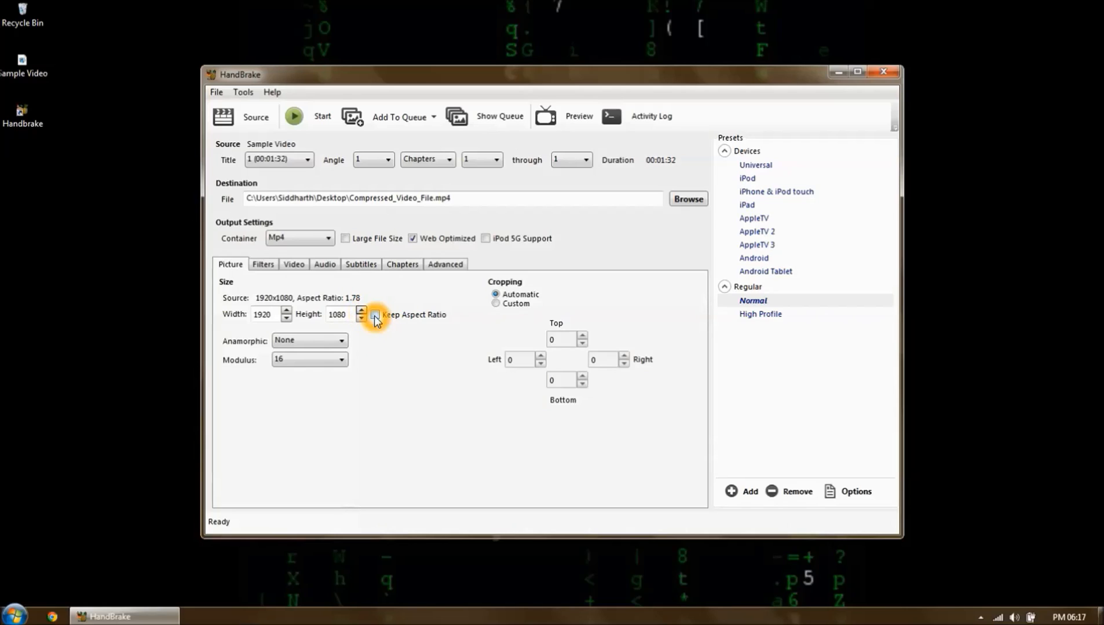
Turn on Keep Aspect Ratio for the picture size.
{"action": "left_click", "coordinate": [375, 315]}
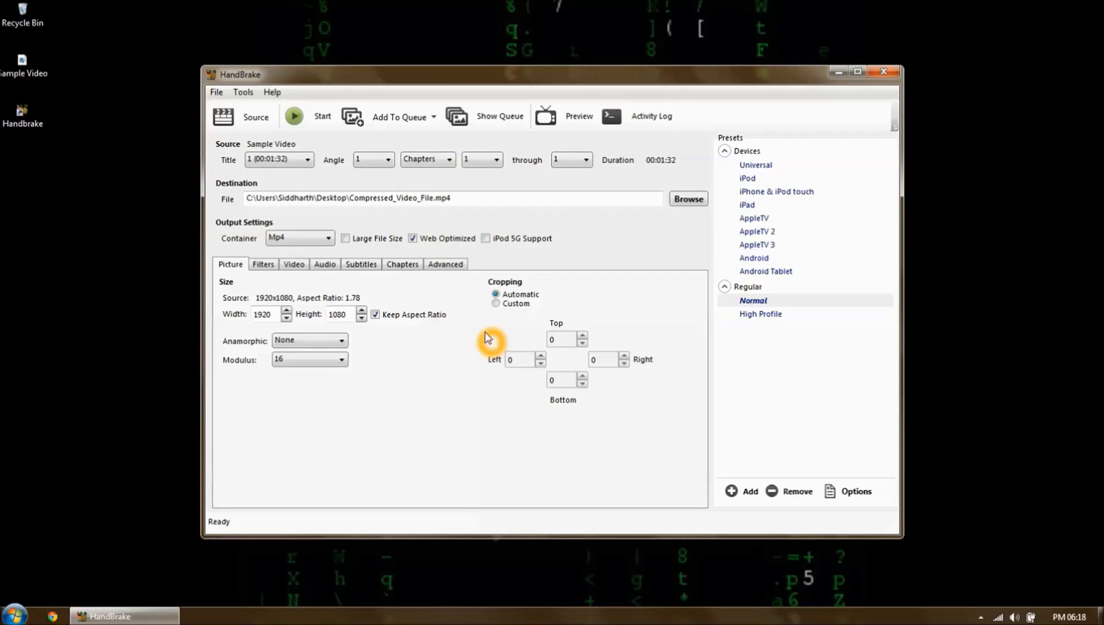
Try custom cropping by raising the top crop value and lowering it to 0, and return cropping to Automatic.
{"action": "left_click", "coordinate": [495, 305]}
{"action": "left_click", "coordinate": [581, 336]}
{"action": "left_click", "coordinate": [582, 336]}
{"action": "left_click", "coordinate": [581, 336]}
{"action": "left_click", "coordinate": [582, 336]}
{"action": "left_click", "coordinate": [582, 337]}
{"action": "left_click", "coordinate": [582, 338]}
{"action": "left_click", "coordinate": [582, 344]}
{"action": "left_click", "coordinate": [582, 344]}
{"action": "left_click", "coordinate": [582, 344]}
{"action": "left_click", "coordinate": [582, 344]}
{"action": "left_click", "coordinate": [582, 343]}
{"action": "left_click", "coordinate": [582, 344]}
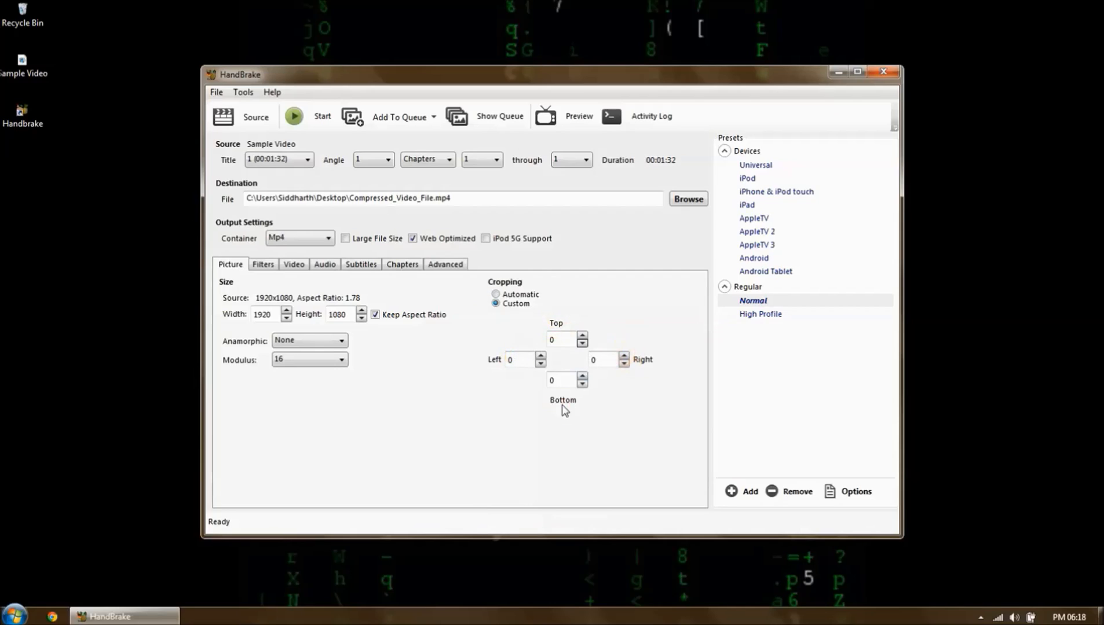
{"action": "left_click", "coordinate": [496, 294]}
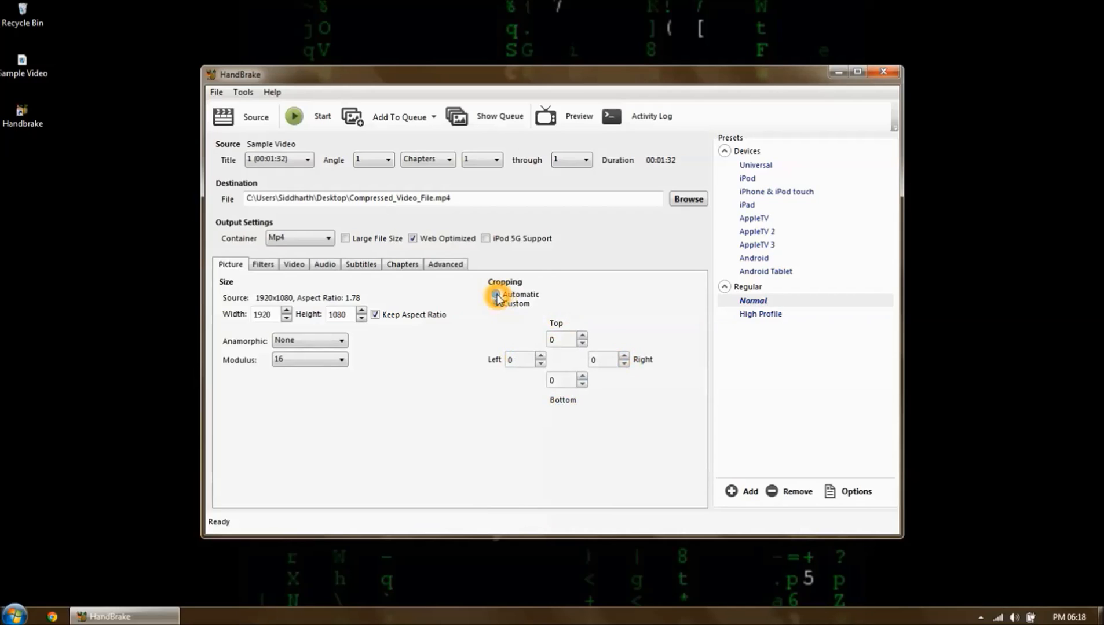
Use a constant framerate for the video and slightly lower its constant quality level.
{"action": "left_click", "coordinate": [296, 265]}
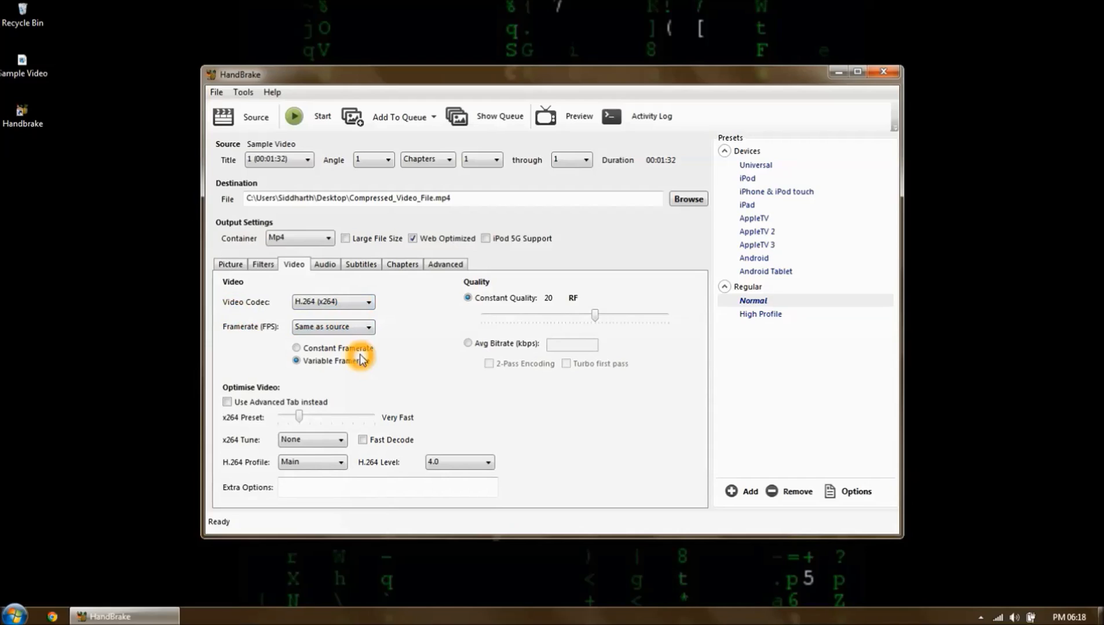
{"action": "left_click", "coordinate": [297, 349]}
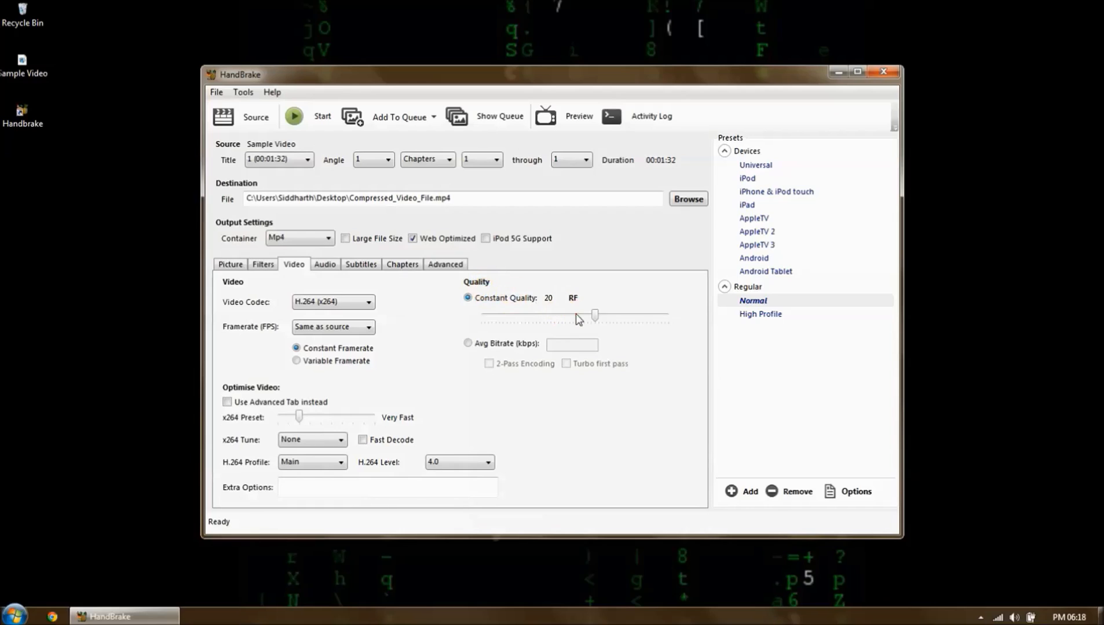
{"action": "mouse_move", "coordinate": [593, 312]}
{"action": "left_click_drag", "start_coordinate": [596, 320], "coordinate": [503, 318]}
{"action": "left_click_drag", "start_coordinate": [502, 315], "coordinate": [588, 318]}
{"action": "left_click_drag", "start_coordinate": [588, 319], "coordinate": [588, 318]}
{"action": "left_click_drag", "start_coordinate": [588, 318], "coordinate": [588, 319]}
{"action": "left_click", "coordinate": [579, 369]}
{"action": "left_click", "coordinate": [584, 369]}
Start encoding the video and select the resulting Compressed_Video_File on the desktop.
{"action": "left_click", "coordinate": [308, 119]}
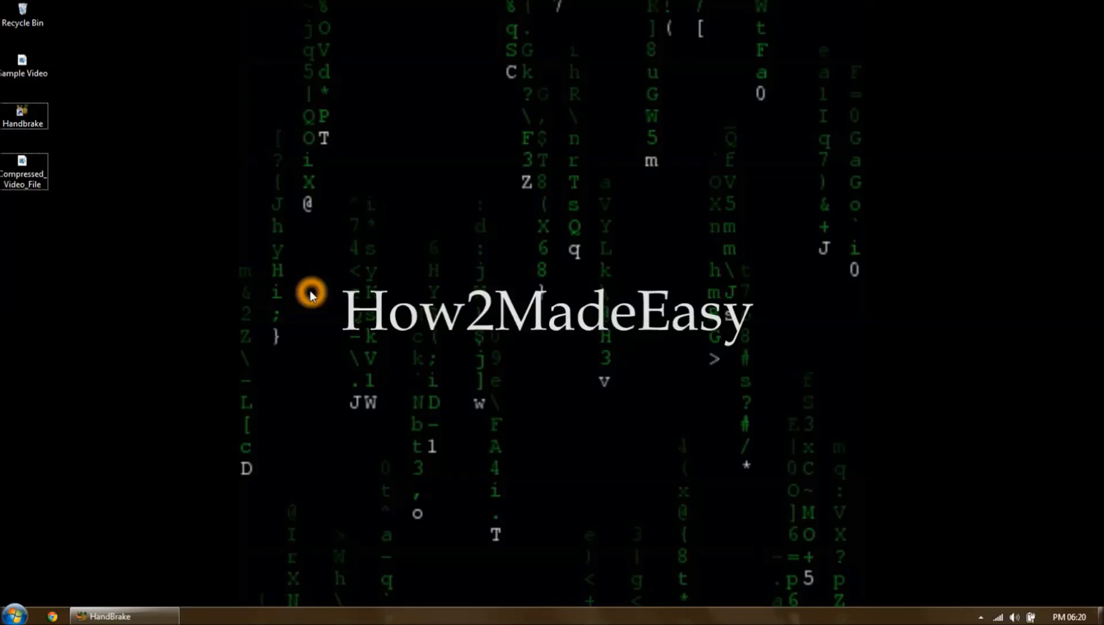
{"action": "left_click", "coordinate": [22, 175]}
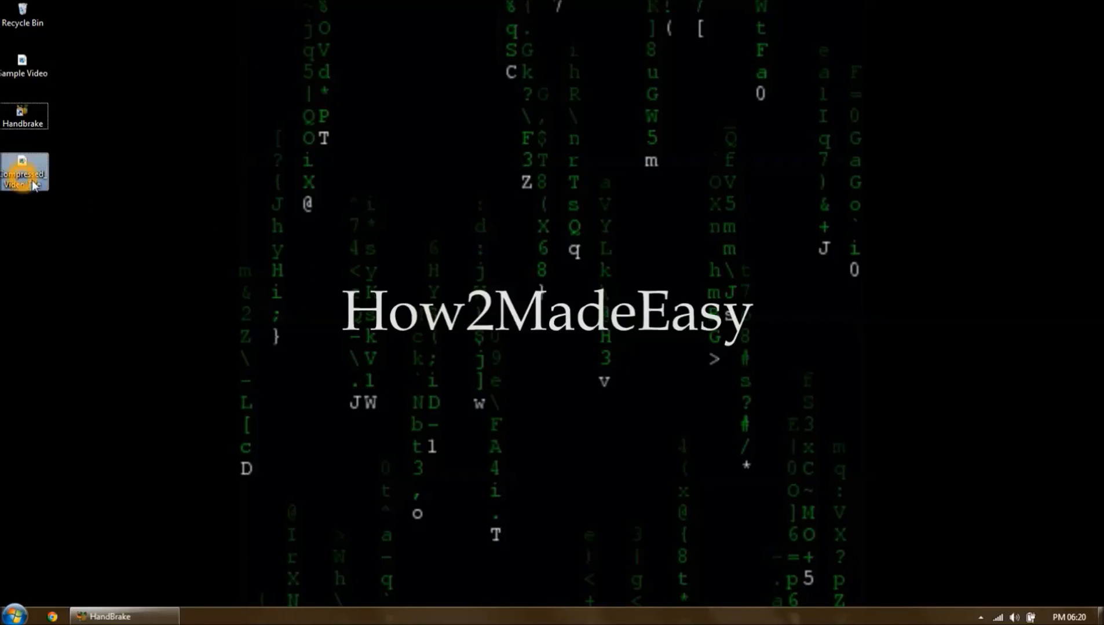